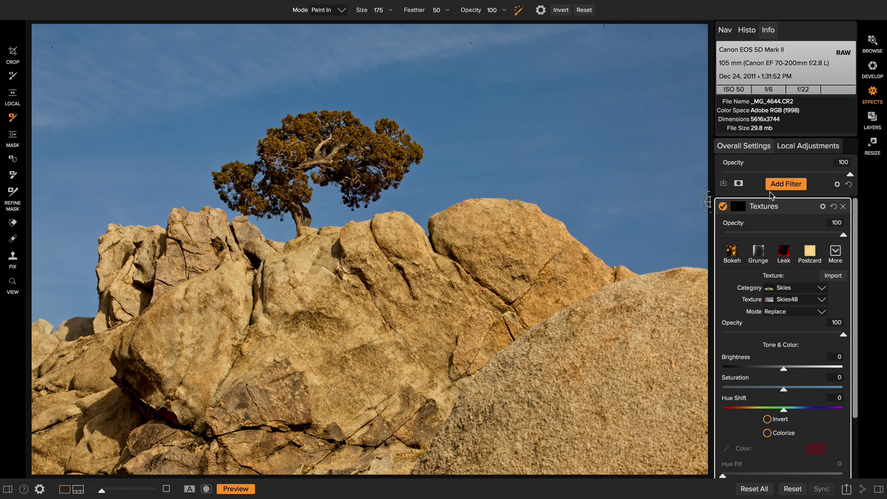
Preview the inverted texture mask, then set the masking brush to size 1000 with feather 16.
{"action": "left_click", "coordinate": [744, 206]}
{"action": "left_click", "coordinate": [778, 265]}
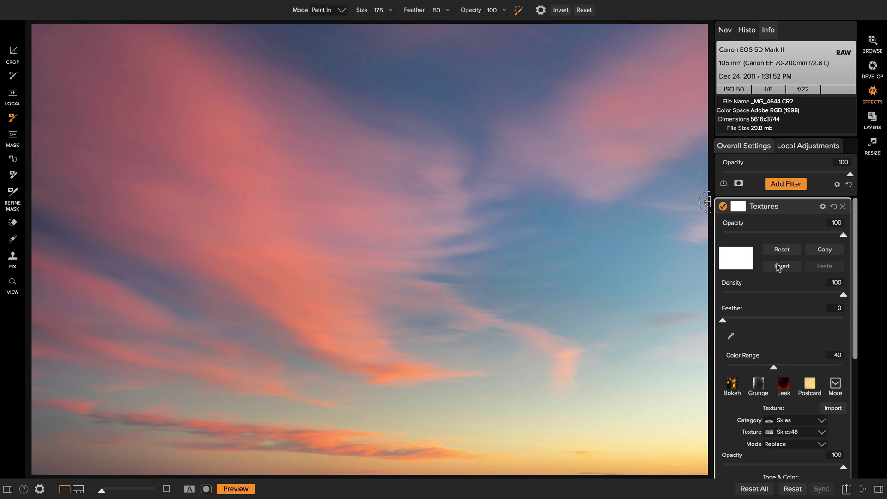
{"action": "left_click", "coordinate": [777, 266]}
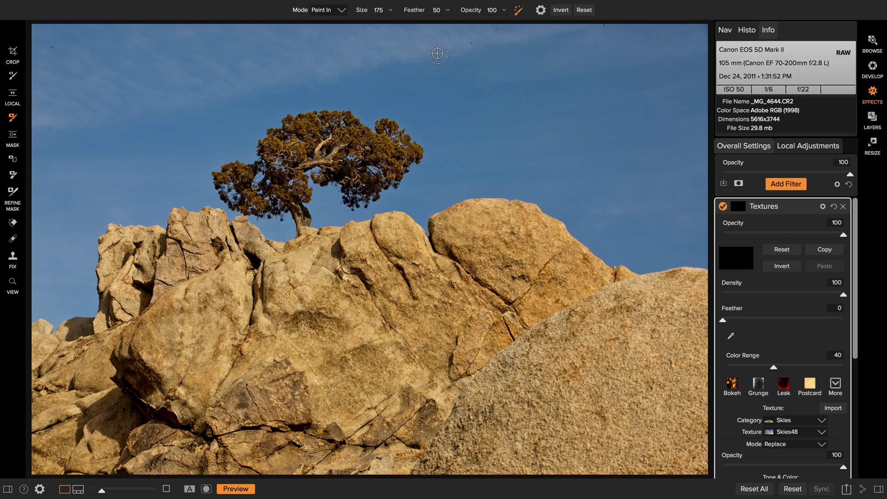
{"action": "key", "text": "bracketright"}
{"action": "key", "text": "bracketright"}
{"action": "key", "text": "bracketright"}
{"action": "key", "text": "bracketright"}
{"action": "key", "text": "bracketright"}
{"action": "key", "text": "bracketright"}
{"action": "key", "text": "bracketleft"}
{"action": "left_click_drag", "start_coordinate": [425, 19], "coordinate": [396, 16]}
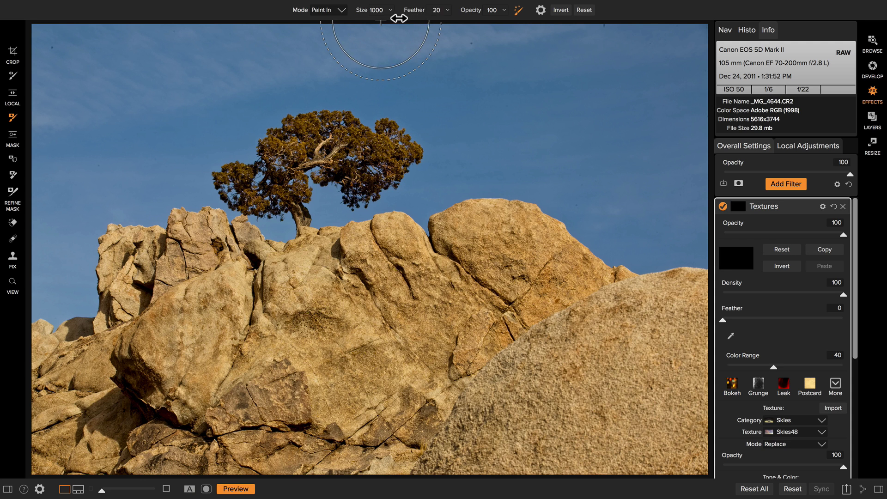
Paint the pink sky into the upper-right sky and between tree and rocks, raising feather to 68.
{"action": "mouse_move", "coordinate": [601, 91]}
{"action": "left_mouse_down"}
{"action": "mouse_move", "coordinate": [673, 71]}
{"action": "mouse_move", "coordinate": [666, 201]}
{"action": "mouse_move", "coordinate": [692, 226]}
{"action": "mouse_move", "coordinate": [612, 218]}
{"action": "mouse_move", "coordinate": [522, 168]}
{"action": "mouse_move", "coordinate": [478, 159]}
{"action": "mouse_move", "coordinate": [475, 138]}
{"action": "mouse_move", "coordinate": [561, 59]}
{"action": "mouse_move", "coordinate": [318, 53]}
{"action": "mouse_move", "coordinate": [387, 99]}
{"action": "mouse_move", "coordinate": [286, 84]}
{"action": "mouse_move", "coordinate": [214, 120]}
{"action": "mouse_move", "coordinate": [203, 108]}
{"action": "mouse_move", "coordinate": [263, 54]}
{"action": "mouse_move", "coordinate": [79, 46]}
{"action": "mouse_move", "coordinate": [70, 50]}
{"action": "mouse_move", "coordinate": [68, 119]}
{"action": "mouse_move", "coordinate": [57, 98]}
{"action": "mouse_move", "coordinate": [81, 188]}
{"action": "mouse_move", "coordinate": [120, 176]}
{"action": "mouse_move", "coordinate": [141, 190]}
{"action": "mouse_move", "coordinate": [149, 138]}
{"action": "mouse_move", "coordinate": [199, 184]}
{"action": "mouse_move", "coordinate": [162, 170]}
{"action": "mouse_move", "coordinate": [78, 176]}
{"action": "mouse_move", "coordinate": [59, 196]}
{"action": "mouse_move", "coordinate": [65, 282]}
{"action": "left_mouse_up"}
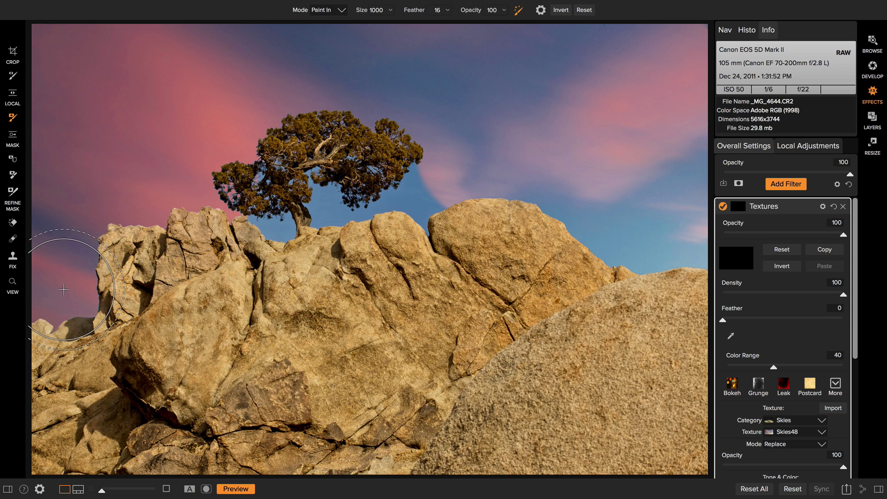
{"action": "mouse_move", "coordinate": [440, 186]}
{"action": "left_mouse_down"}
{"action": "mouse_move", "coordinate": [319, 194]}
{"action": "mouse_move", "coordinate": [341, 205]}
{"action": "mouse_move", "coordinate": [288, 214]}
{"action": "mouse_move", "coordinate": [407, 190]}
{"action": "left_mouse_up"}
{"action": "key", "text": "shift+bracketright"}
{"action": "key", "text": "shift+bracketright"}
{"action": "key", "text": "shift+bracketright"}
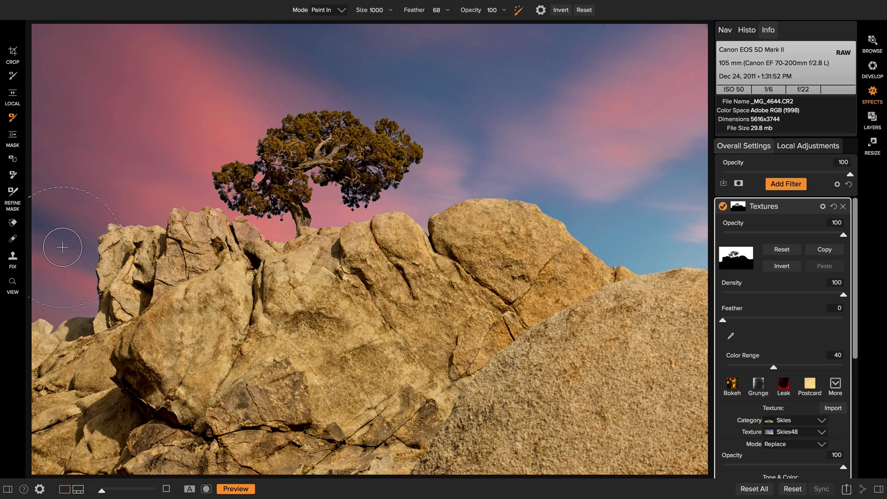
Zoom in and use the Chisel tool in subtract mode to trim the mask along the rock's left and lower edges.
{"action": "key", "text": "ctrl+equal"}
{"action": "key", "text": "ctrl+equal"}
{"action": "key", "text": "ctrl+equal"}
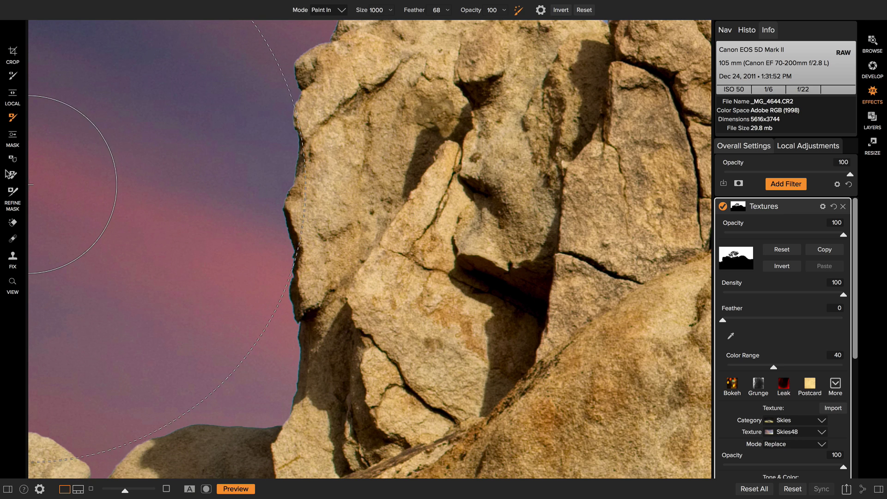
{"action": "left_click", "coordinate": [13, 175]}
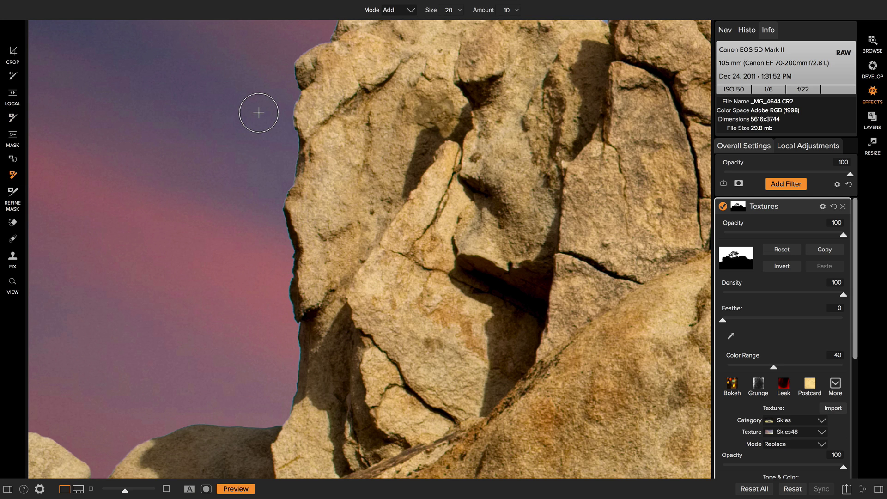
{"action": "key", "text": "alt"}
{"action": "mouse_move", "coordinate": [330, 35]}
{"action": "left_mouse_down"}
{"action": "mouse_move", "coordinate": [294, 69]}
{"action": "mouse_move", "coordinate": [296, 164]}
{"action": "mouse_move", "coordinate": [282, 208]}
{"action": "mouse_move", "coordinate": [290, 285]}
{"action": "left_mouse_up"}
{"action": "mouse_move", "coordinate": [292, 367]}
{"action": "left_mouse_down"}
{"action": "mouse_move", "coordinate": [289, 408]}
{"action": "mouse_move", "coordinate": [273, 426]}
{"action": "mouse_move", "coordinate": [143, 436]}
{"action": "left_mouse_up"}
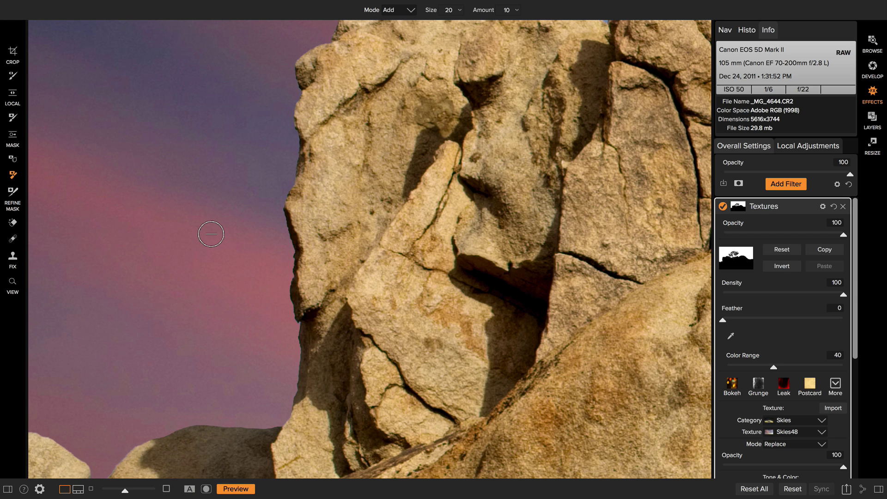
Show the mask in black and white and chisel it back along the rock's top edge.
{"action": "key", "text": "ctrl+m"}
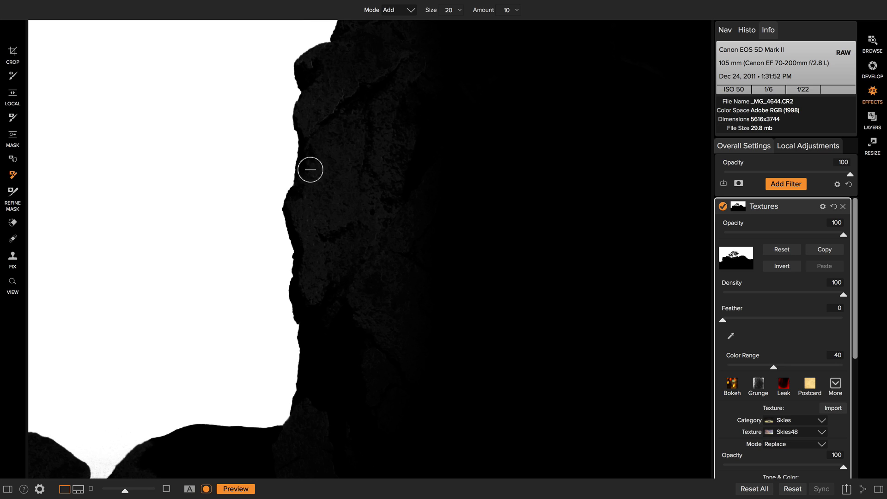
{"action": "mouse_move", "coordinate": [326, 30]}
{"action": "left_mouse_down"}
{"action": "mouse_move", "coordinate": [294, 63]}
{"action": "mouse_move", "coordinate": [283, 215]}
{"action": "mouse_move", "coordinate": [288, 399]}
{"action": "mouse_move", "coordinate": [278, 422]}
{"action": "mouse_move", "coordinate": [177, 426]}
{"action": "left_mouse_up"}
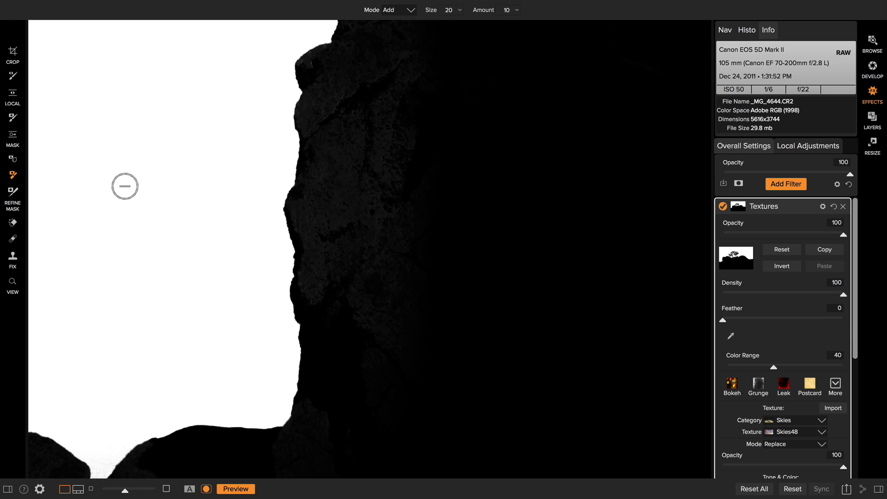
Use the Blur mask tool at size 90, amount 15 to soften the mask along the rock's top edge.
{"action": "left_click", "coordinate": [12, 159]}
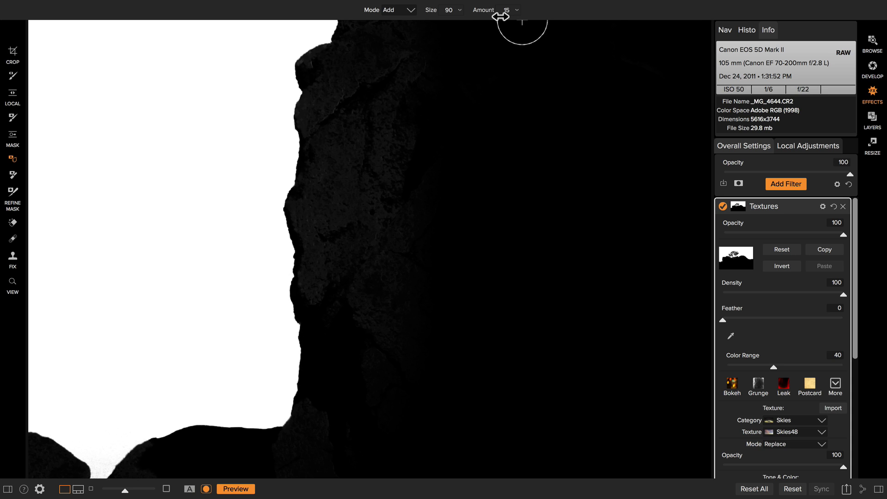
{"action": "mouse_move", "coordinate": [358, 32]}
{"action": "left_mouse_down"}
{"action": "mouse_move", "coordinate": [326, 34]}
{"action": "mouse_move", "coordinate": [326, 25]}
{"action": "mouse_move", "coordinate": [291, 58]}
{"action": "mouse_move", "coordinate": [290, 408]}
{"action": "mouse_move", "coordinate": [165, 428]}
{"action": "left_mouse_up"}
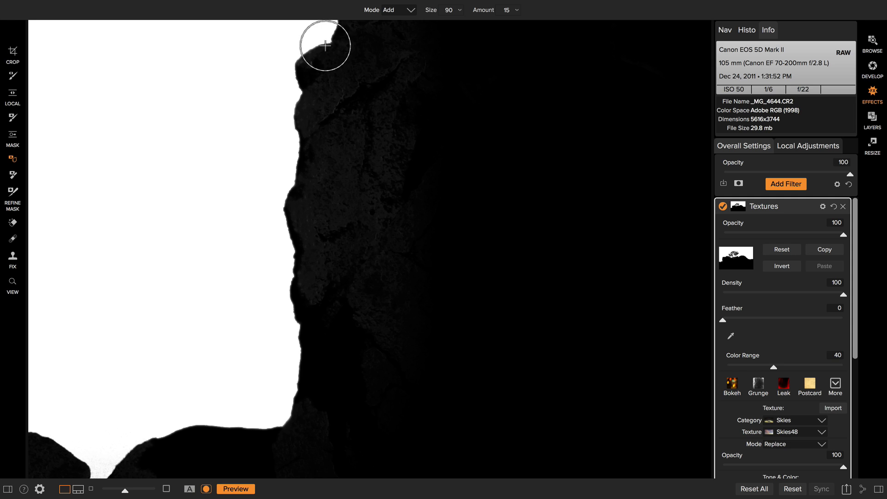
Try Remove mode, then switch the edge brush to Normal and smooth the mask down the rock's left side.
{"action": "left_click", "coordinate": [400, 13]}
{"action": "left_click", "coordinate": [396, 22]}
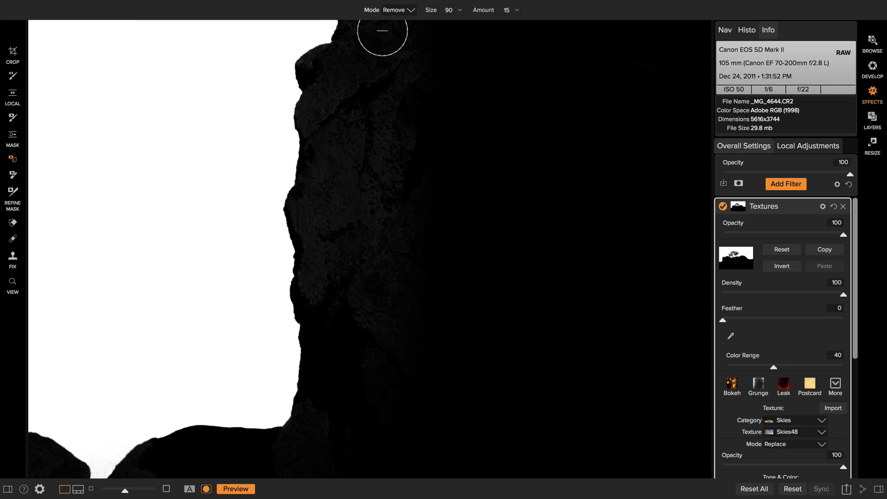
{"action": "left_click", "coordinate": [385, 11]}
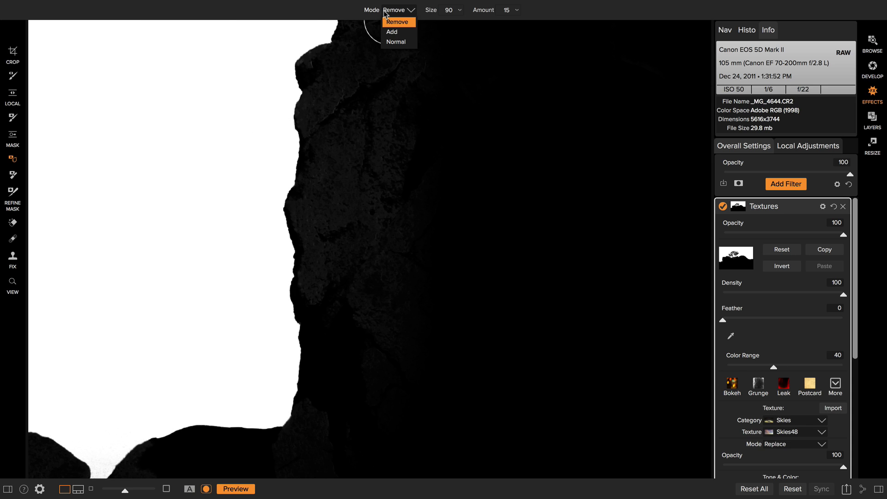
{"action": "left_click", "coordinate": [395, 42]}
{"action": "mouse_move", "coordinate": [335, 36]}
{"action": "left_mouse_down"}
{"action": "mouse_move", "coordinate": [294, 73]}
{"action": "mouse_move", "coordinate": [283, 208]}
{"action": "mouse_move", "coordinate": [288, 396]}
{"action": "mouse_move", "coordinate": [291, 383]}
{"action": "mouse_move", "coordinate": [282, 406]}
{"action": "mouse_move", "coordinate": [266, 413]}
{"action": "mouse_move", "coordinate": [172, 425]}
{"action": "mouse_move", "coordinate": [123, 462]}
{"action": "left_mouse_up"}
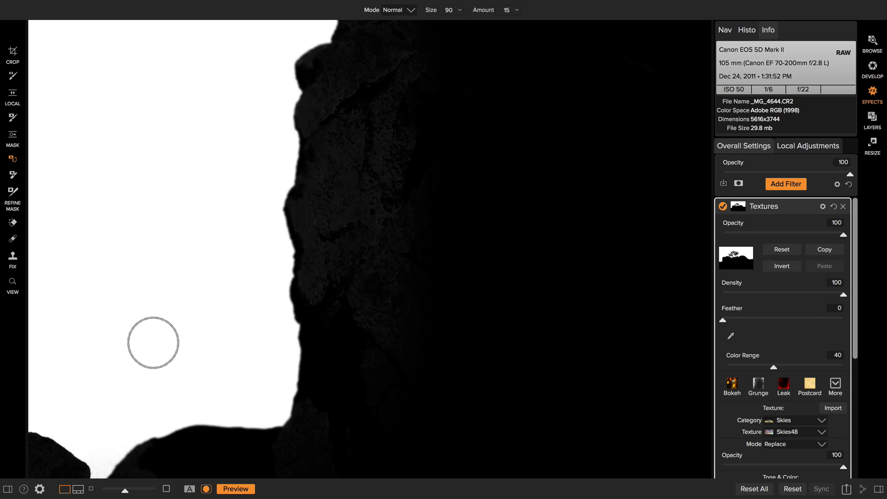
Hide the mask view, switch the edge brush to Add, and refine the rock-sky edge in full colour.
{"action": "key", "text": "ctrl+m"}
{"action": "left_click", "coordinate": [398, 10]}
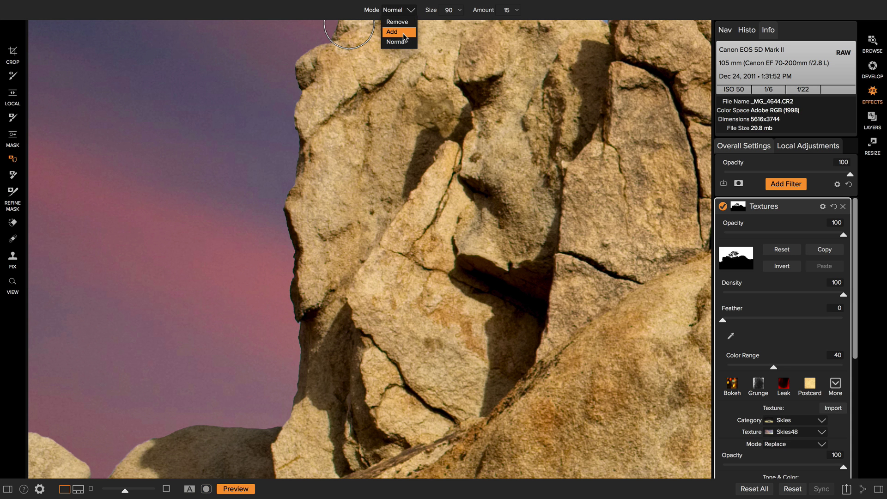
{"action": "left_click", "coordinate": [403, 33]}
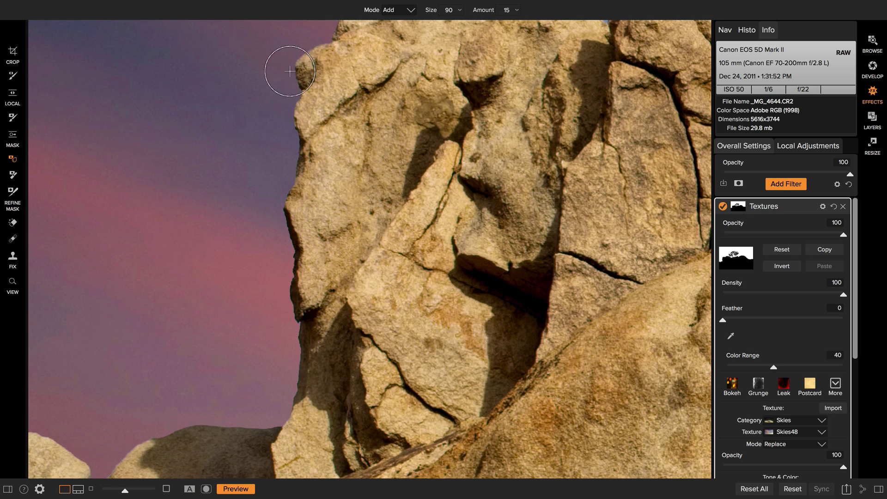
{"action": "mouse_move", "coordinate": [289, 71]}
{"action": "left_mouse_down"}
{"action": "mouse_move", "coordinate": [283, 241]}
{"action": "mouse_move", "coordinate": [294, 360]}
{"action": "mouse_move", "coordinate": [279, 414]}
{"action": "mouse_move", "coordinate": [141, 425]}
{"action": "mouse_move", "coordinate": [109, 452]}
{"action": "left_mouse_up"}
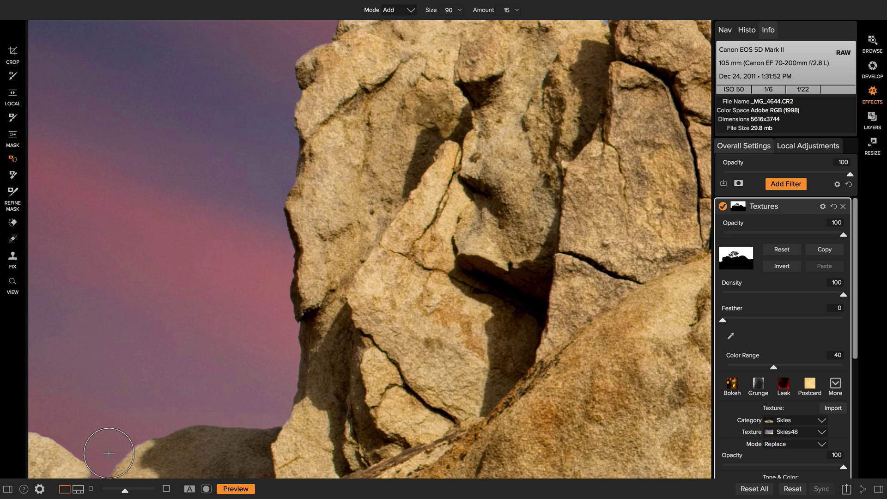